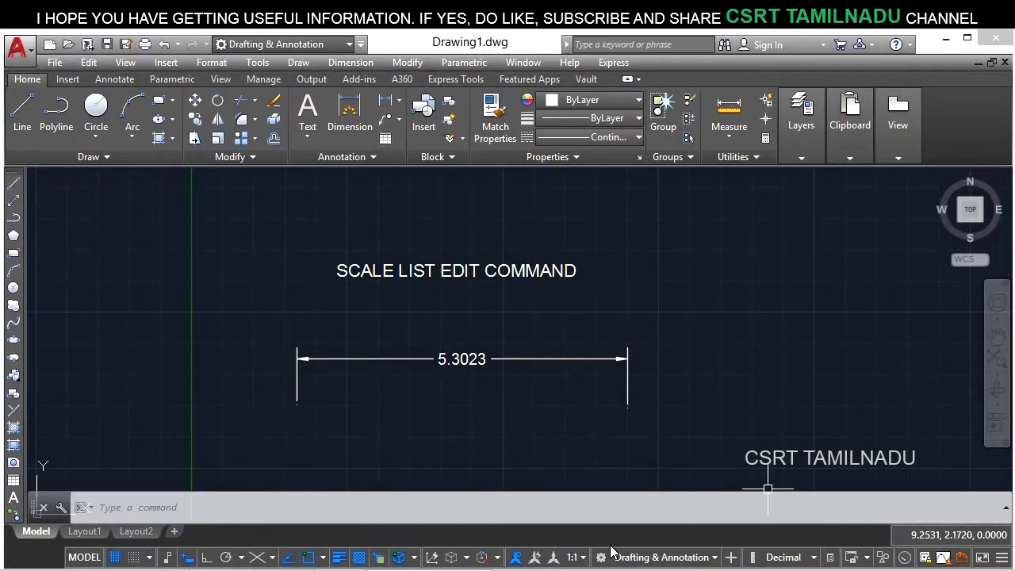
# - Open Edit Drawing Scales from Custom... at the bottom of the status-bar annotation scale list
pyautogui.click(584, 557)
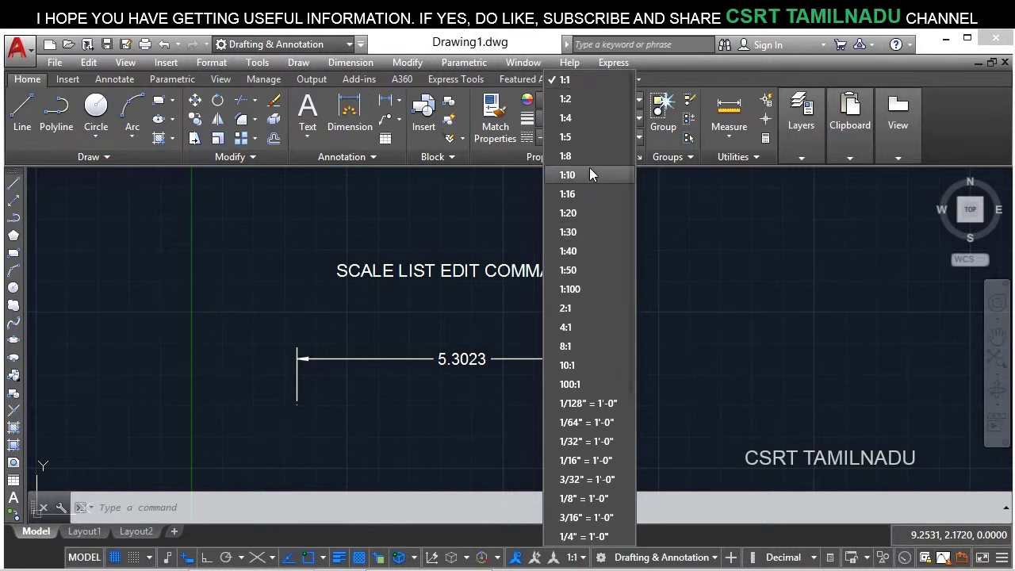
pyautogui.scroll(-2, 585, 203)
pyautogui.scroll(-2, 585, 203)
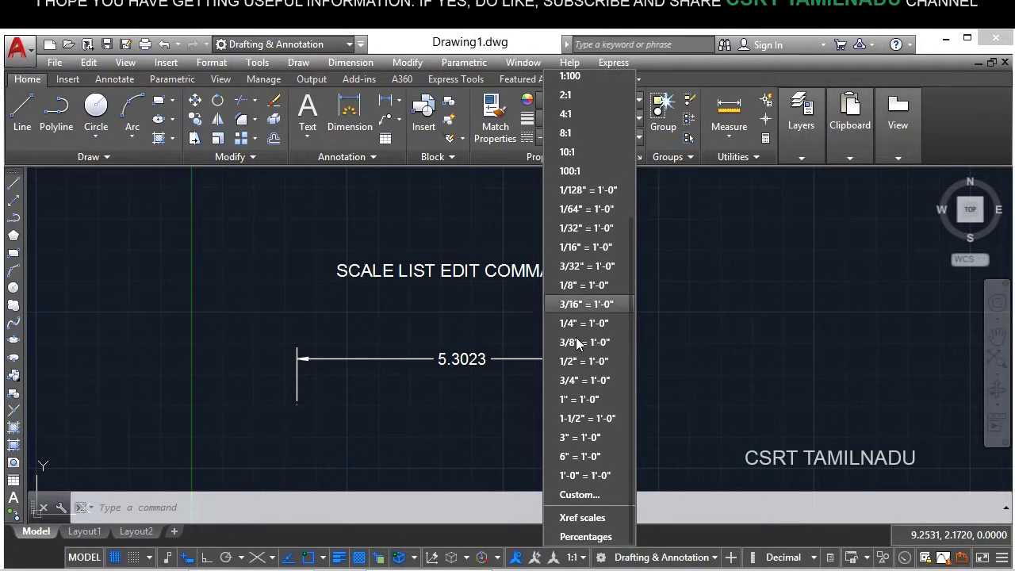
pyautogui.click(576, 495)
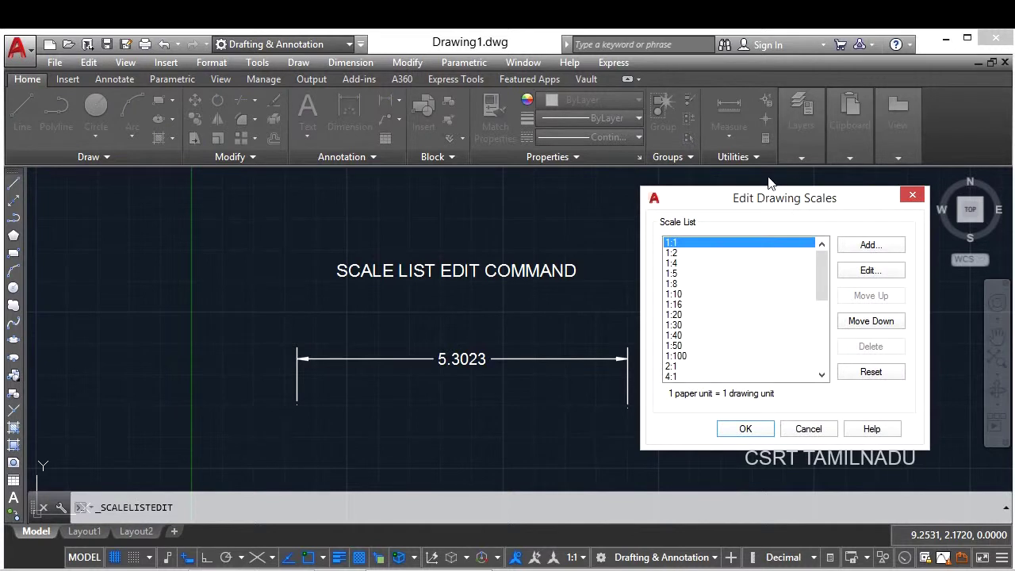
# - Cancel the dialog and relaunch the scale list editor with the SCALELISTEDIT command
pyautogui.click(808, 428)
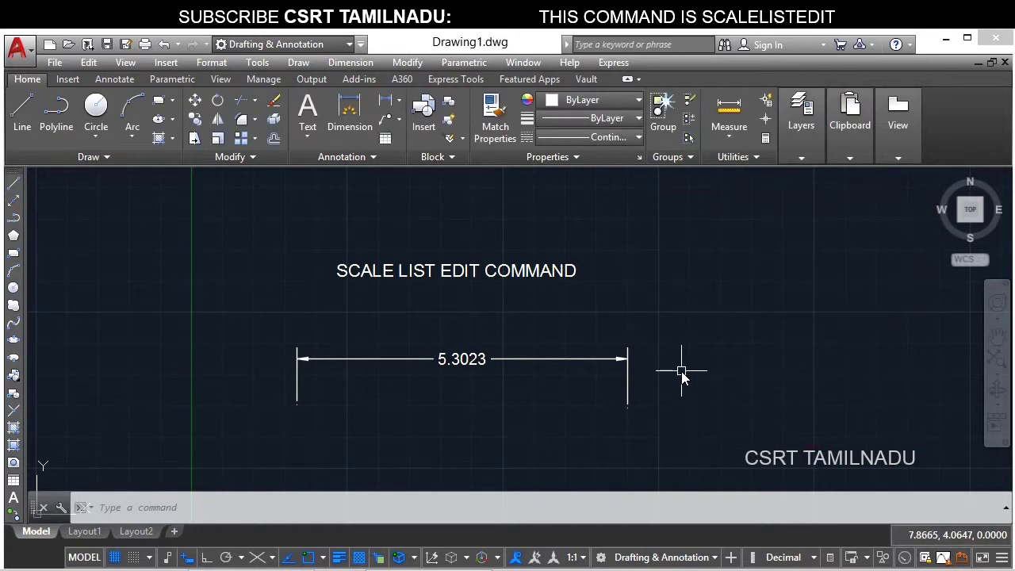
pyautogui.write('SCA')
pyautogui.write('LE')
pyautogui.write('L')
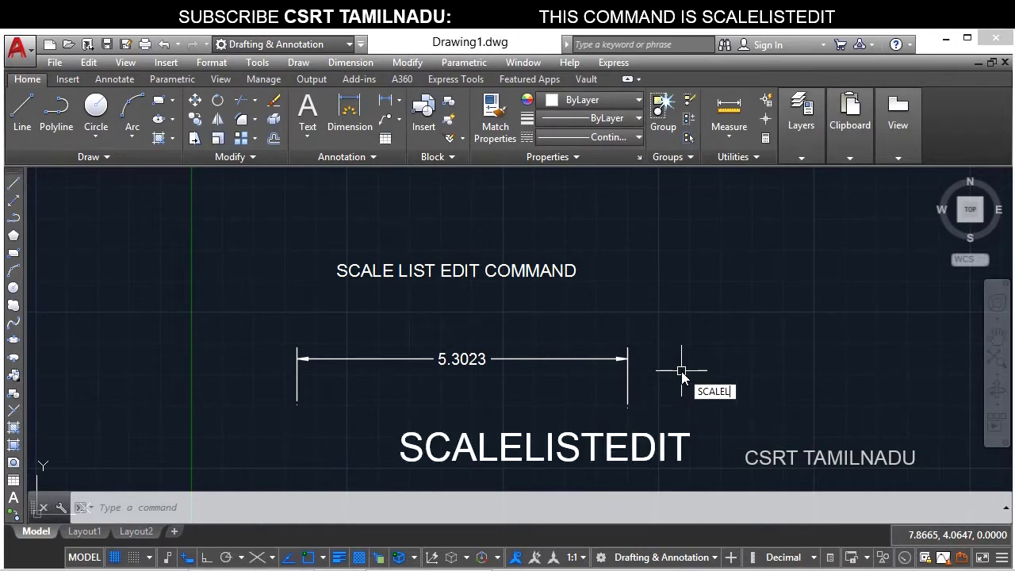
pyautogui.press('Return')
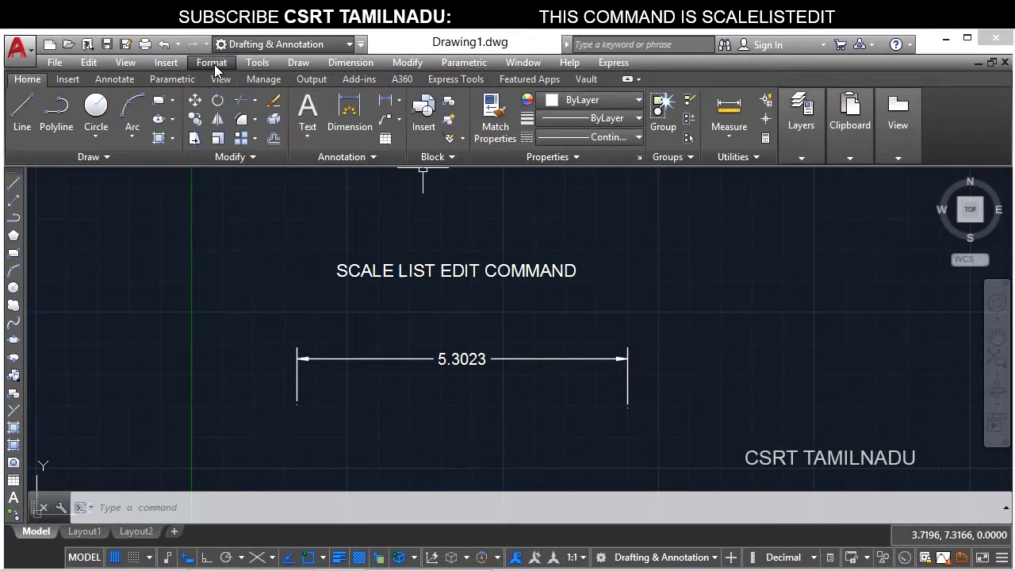
# - Open Edit Drawing Scales from Format > Scale List and move the dialog to the left
pyautogui.click(211, 63)
pyautogui.click(199, 204)
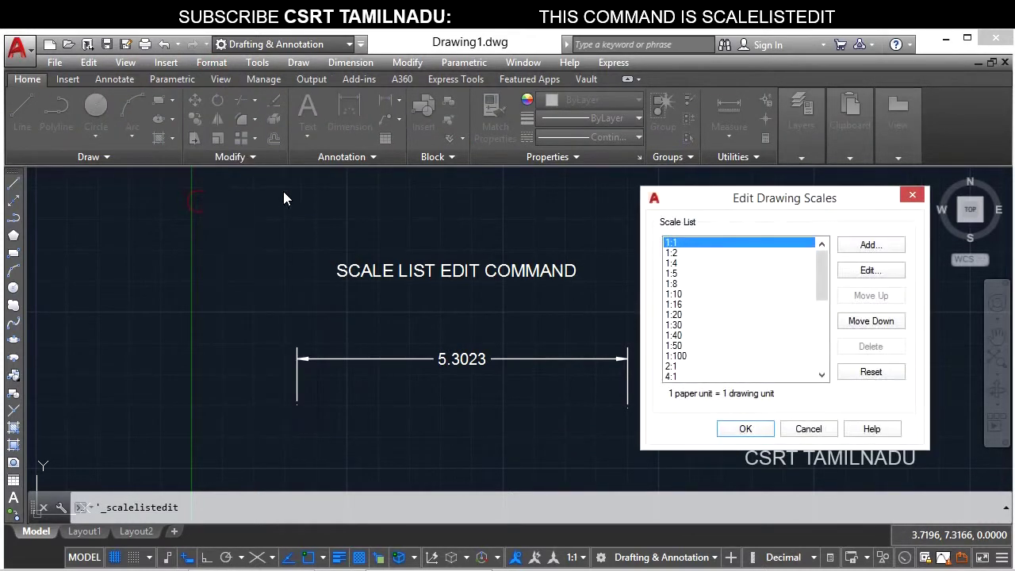
pyautogui.moveTo(759, 210); pyautogui.dragTo(412, 139)
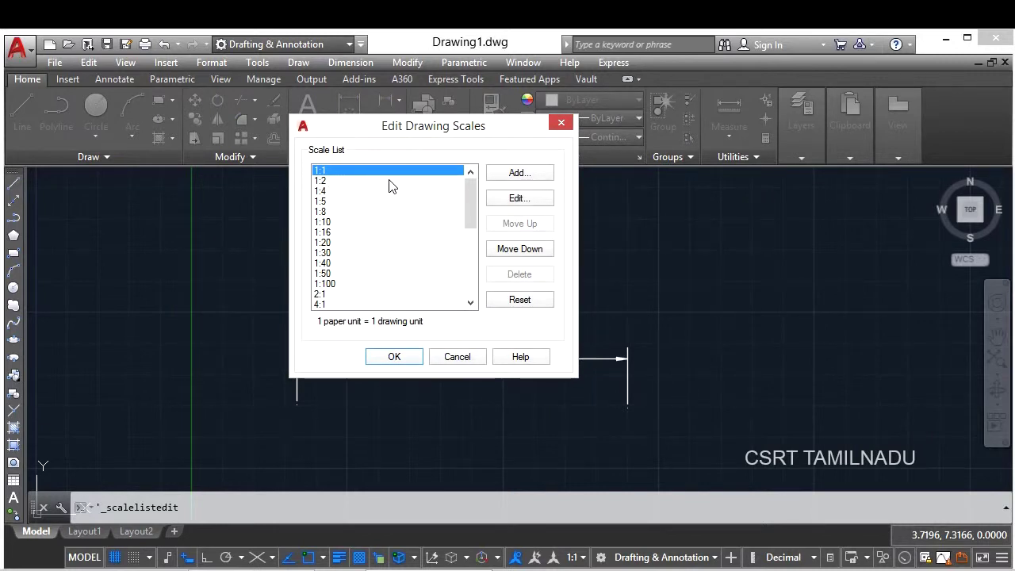
# - Add a 1:3 scale defined as 1 paper unit = 3 drawing units
pyautogui.click(516, 173)
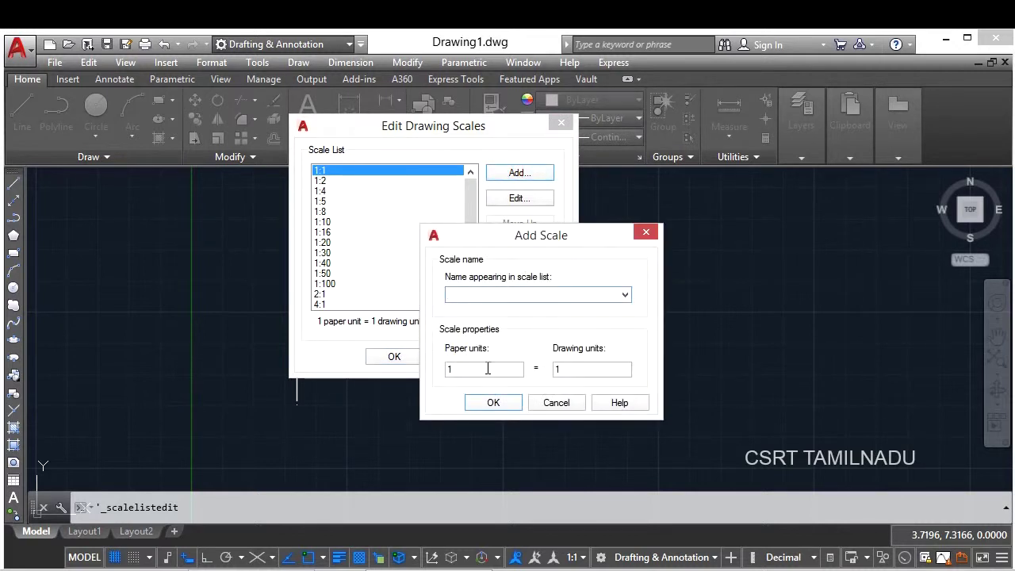
pyautogui.press('Tab')
pyautogui.press('Tab')
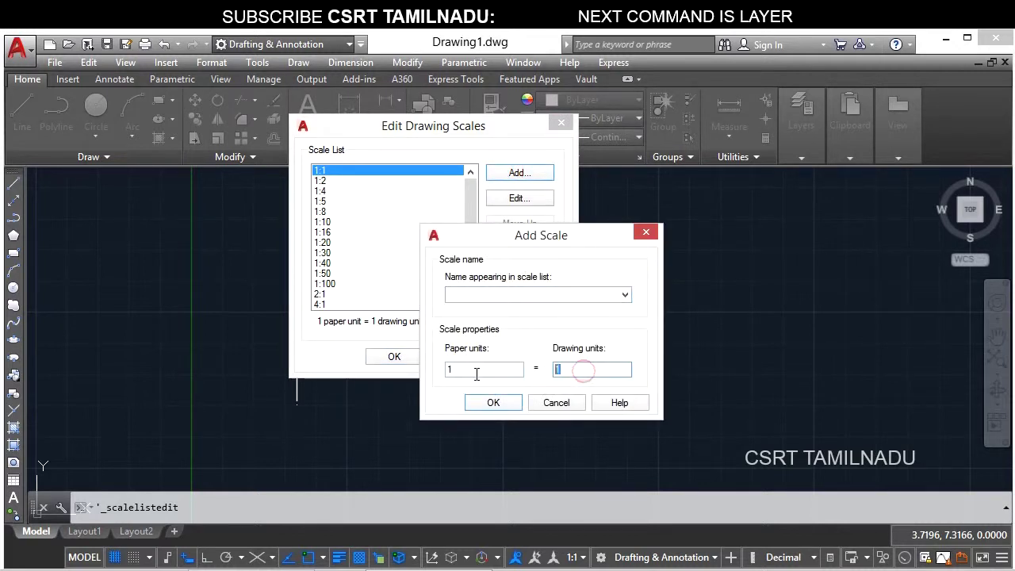
pyautogui.write('3')
pyautogui.click(482, 297)
pyautogui.write('1:3')
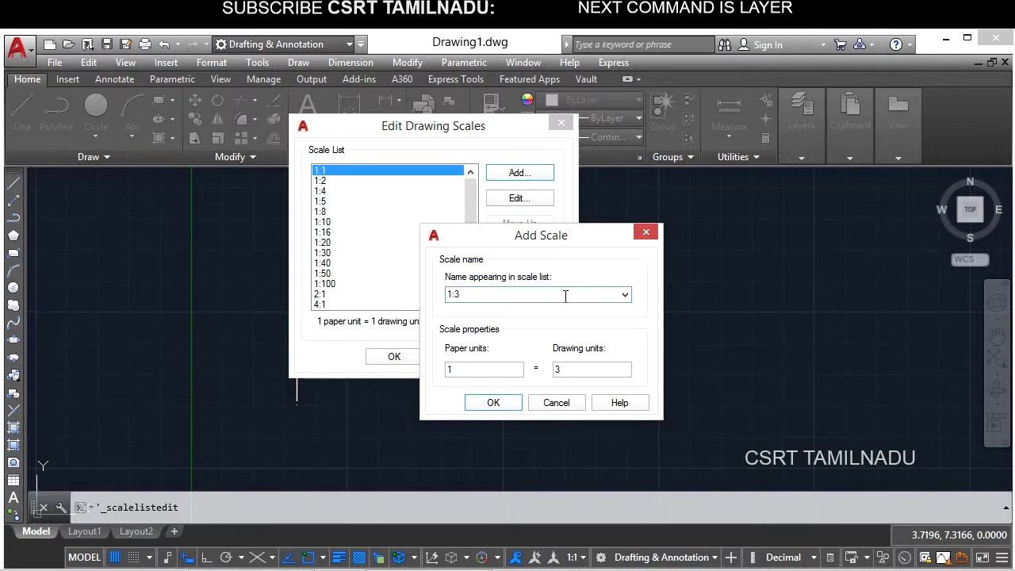
pyautogui.click(502, 403)
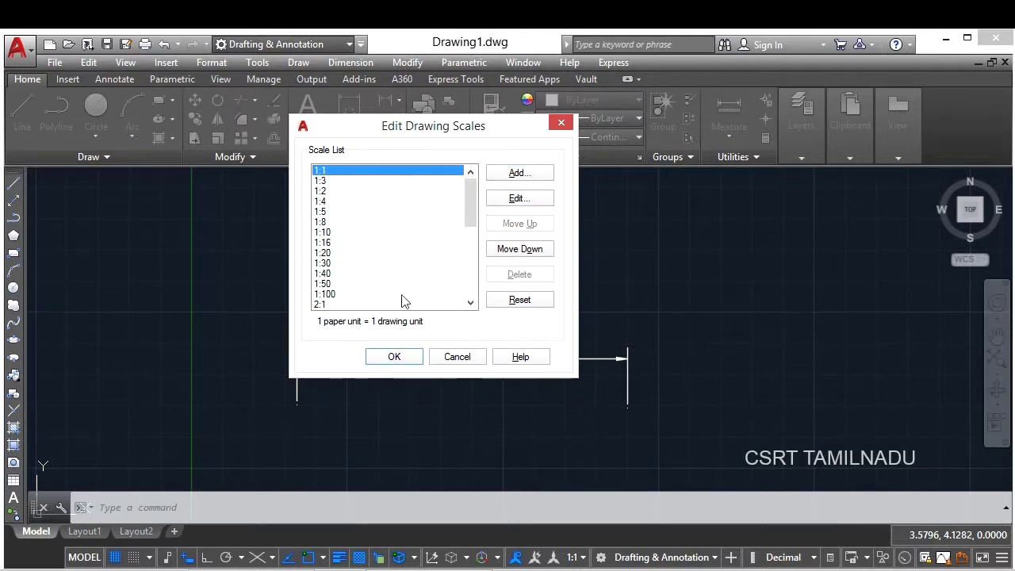
# - Accept the scale list, then inspect the annotative title text, dimension and scale choices
pyautogui.click(409, 354)
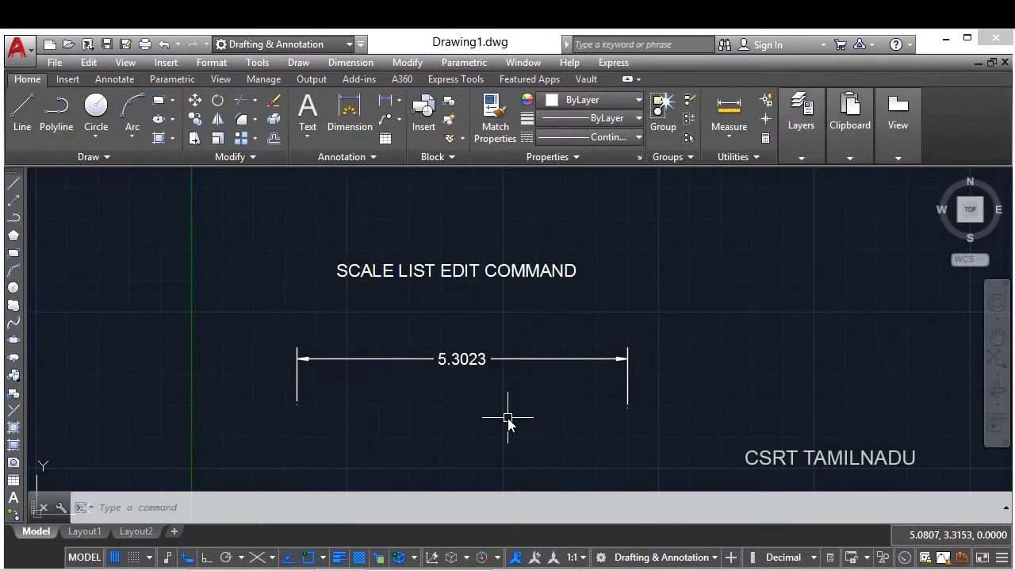
pyautogui.click(507, 420)
pyautogui.click(468, 248)
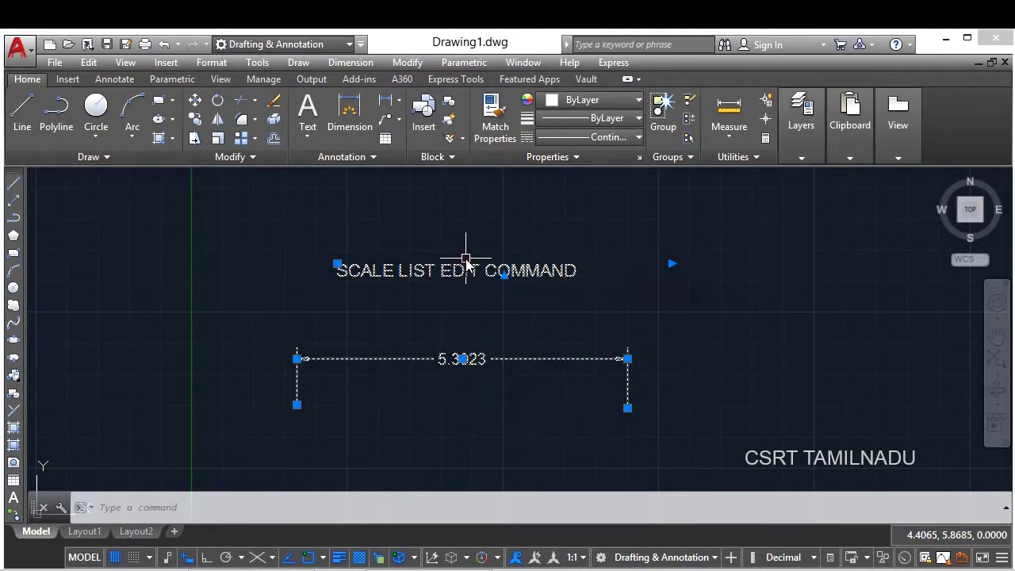
pyautogui.press('Escape')
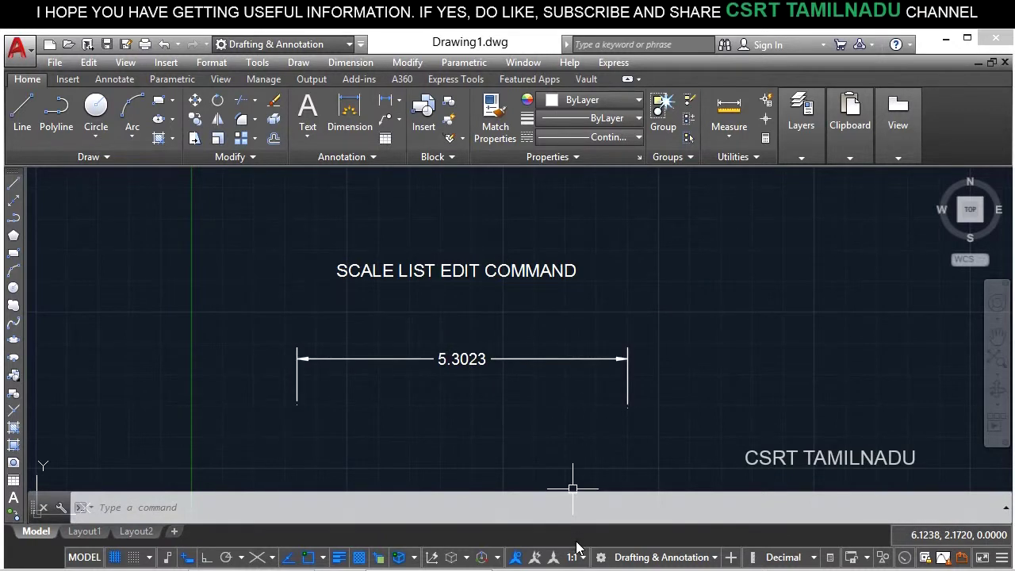
pyautogui.click(582, 558)
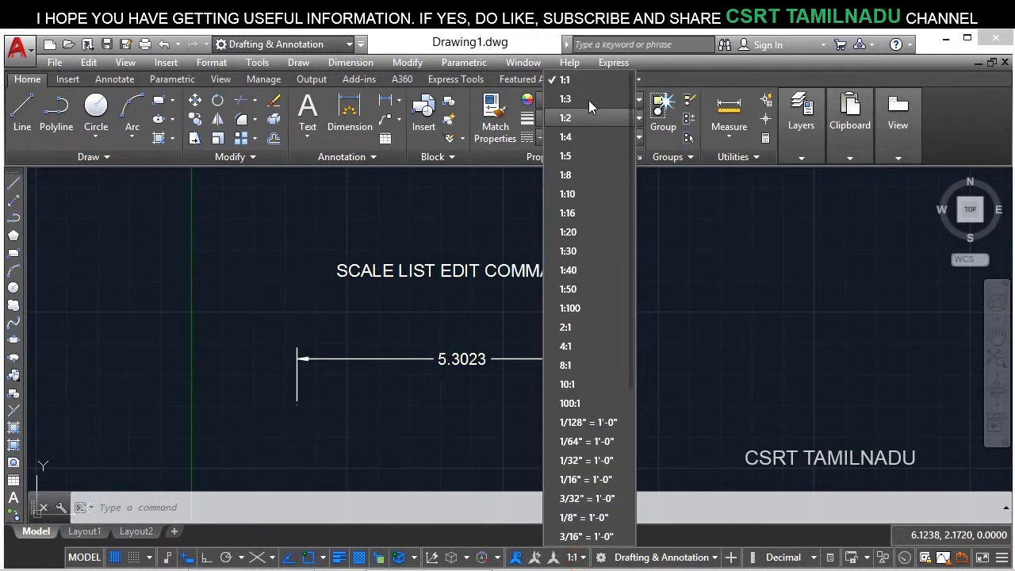
pyautogui.click(426, 248)
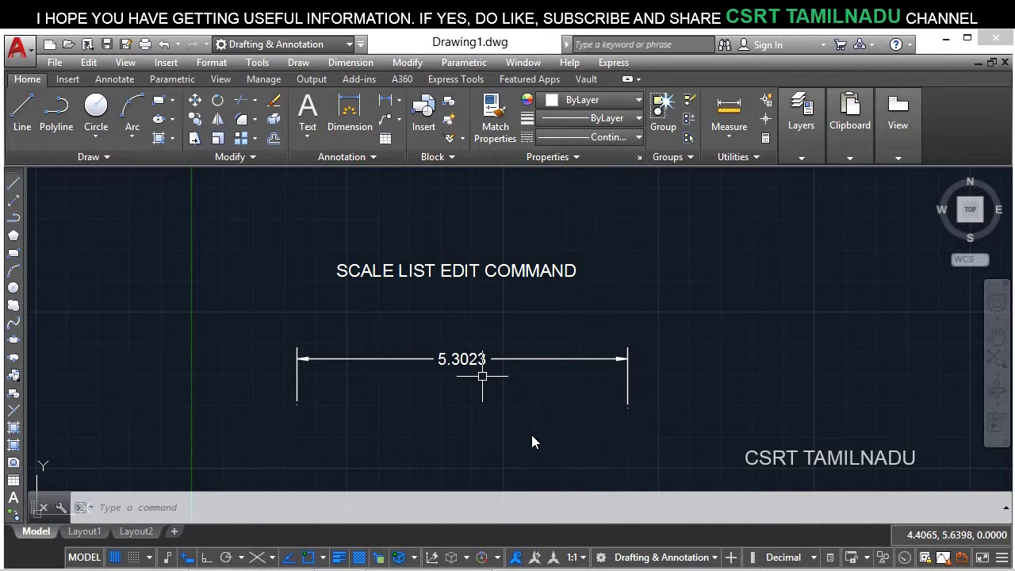
# - Turn on adding scales to annotative objects and set the annotation scale to 1:3
pyautogui.click(536, 558)
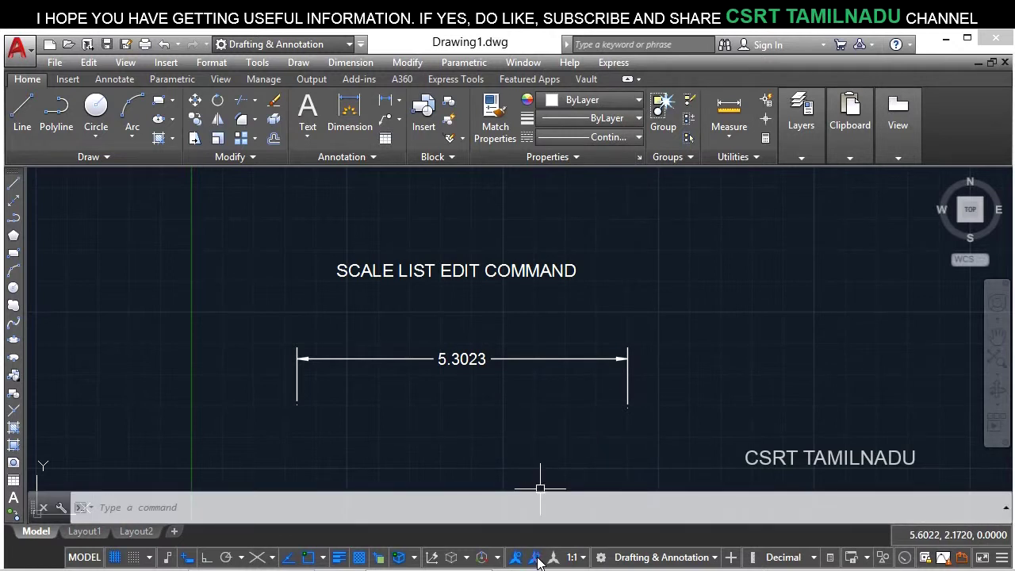
pyautogui.click(583, 558)
pyautogui.click(583, 99)
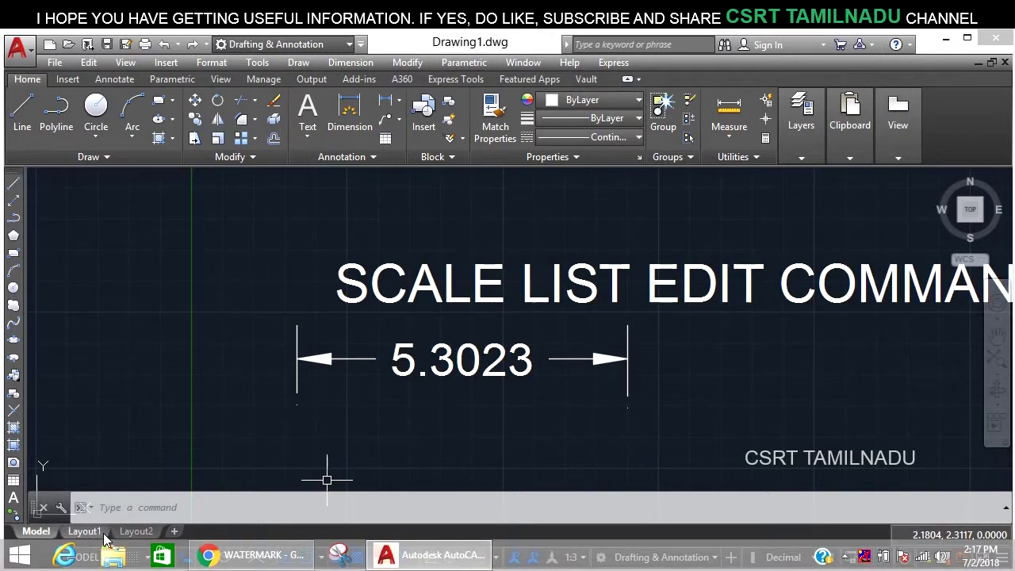
# - With SCALELISTEDIT, change the 1:4 scale to 1:4.5 with 4.5 drawing units
pyautogui.write('scalelistedit')
pyautogui.press('Return')
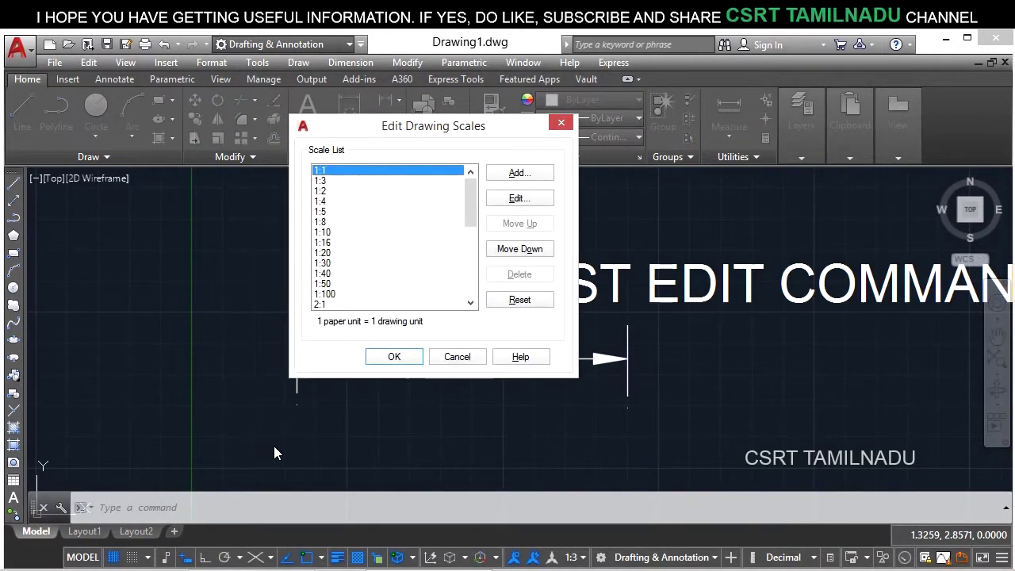
pyautogui.click(335, 203)
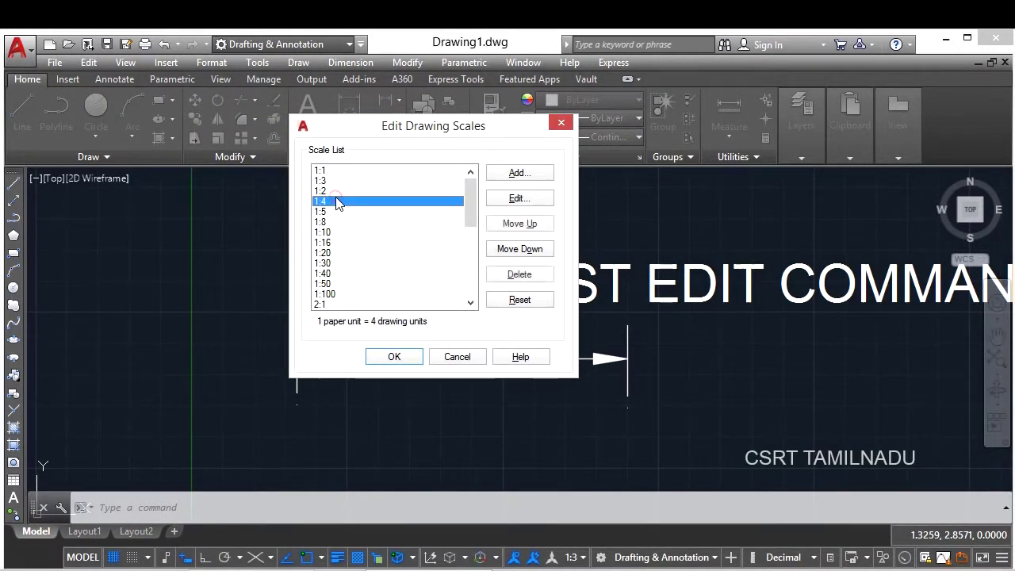
pyautogui.click(527, 202)
pyautogui.click(527, 203)
pyautogui.write('1:4.5')
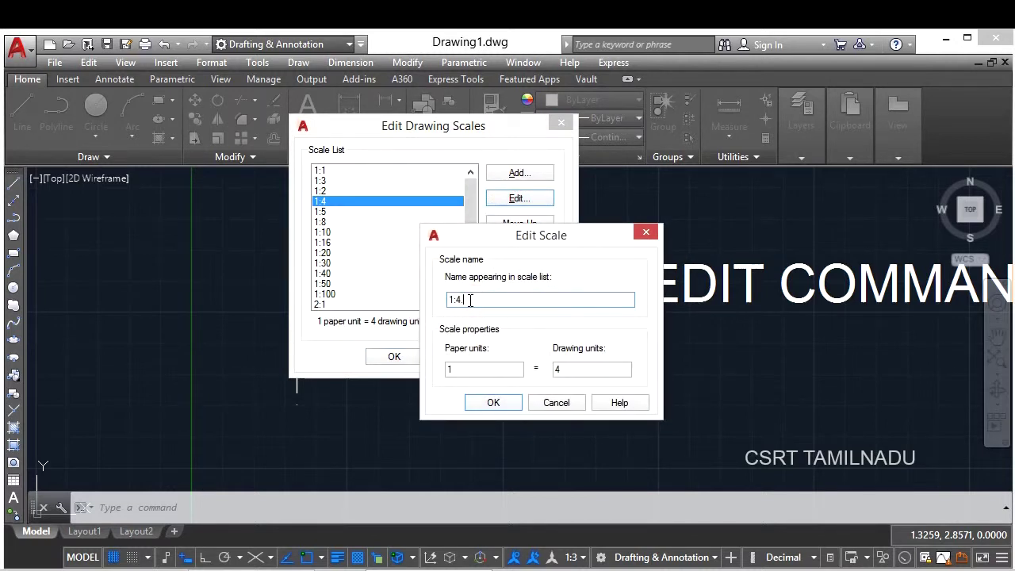
pyautogui.click(575, 369)
pyautogui.write('.5')
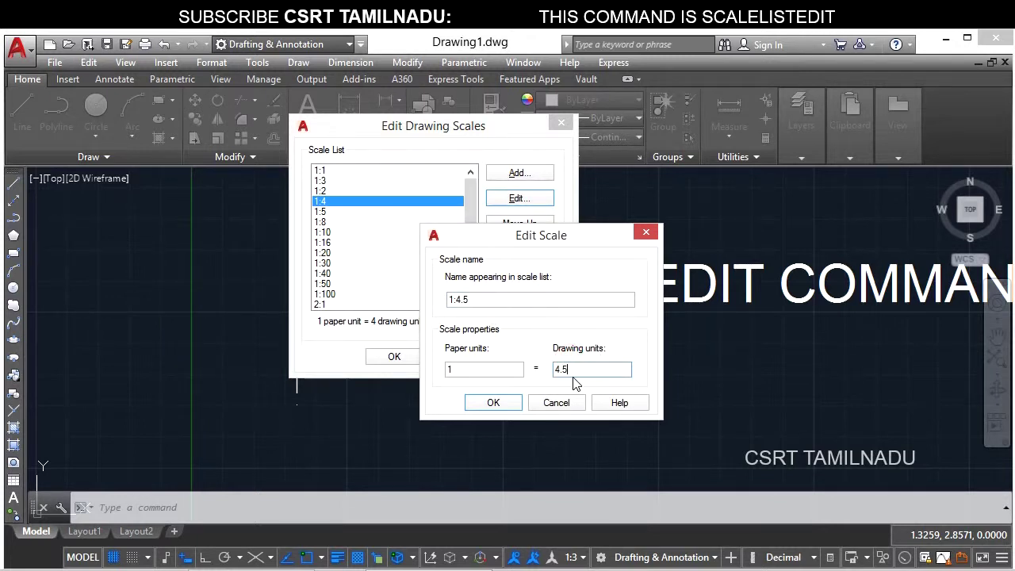
pyautogui.press('Return')
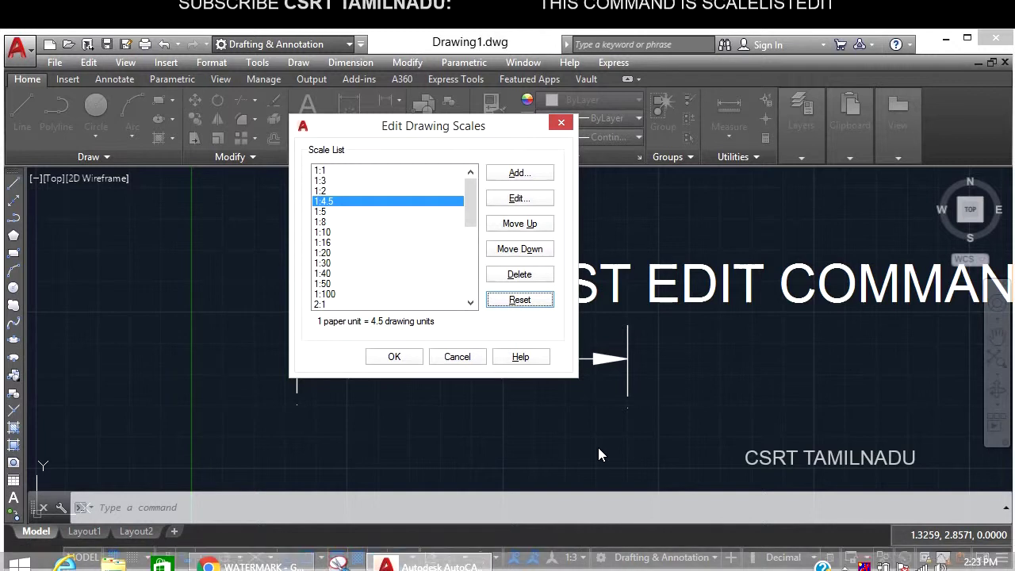
# - Move the 1:100 scale to the top of the list and apply the new order
pyautogui.click(323, 296)
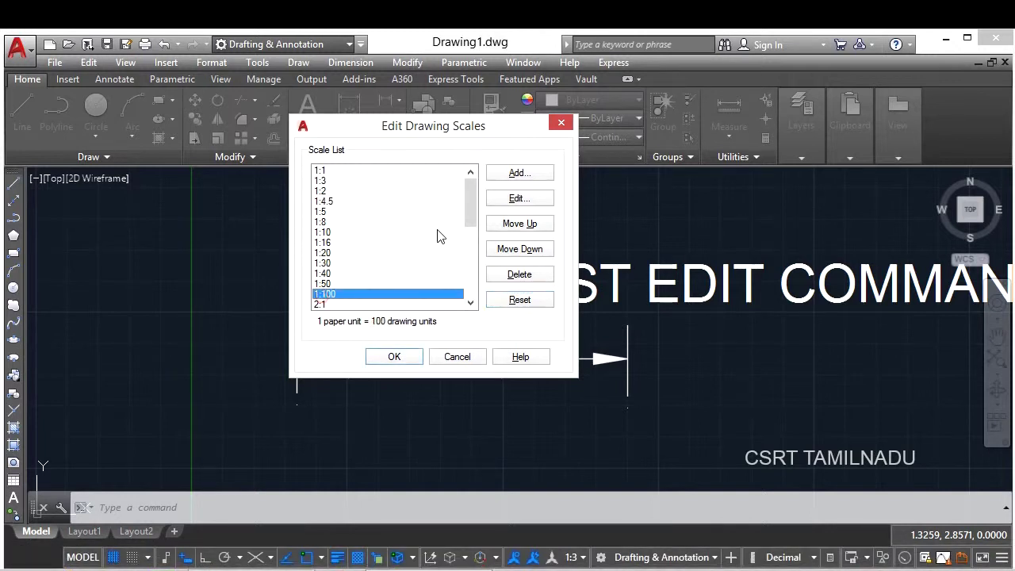
pyautogui.click(520, 224)
pyautogui.click(520, 224)
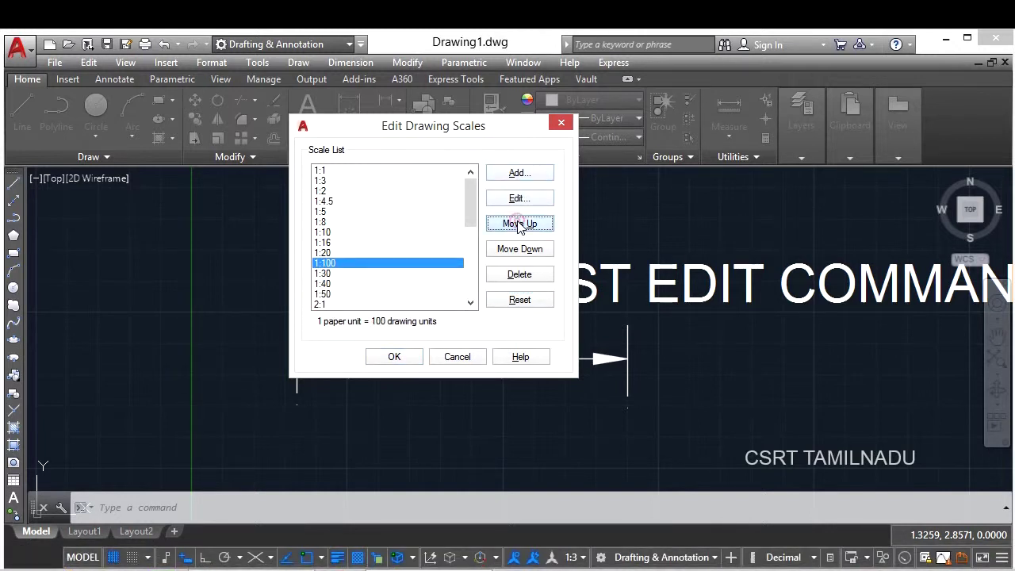
pyautogui.click(520, 224)
pyautogui.click(519, 224)
pyautogui.click(519, 224)
pyautogui.click(519, 225)
pyautogui.click(519, 224)
pyautogui.click(519, 224)
pyautogui.click(519, 224)
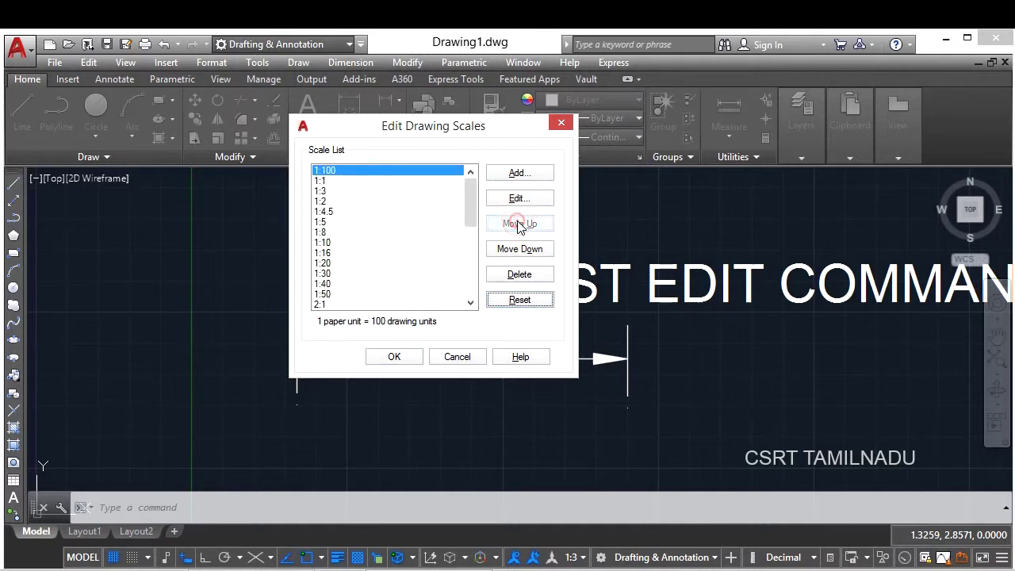
pyautogui.click(394, 356)
# - Check the status-bar scale choices, then delete 1:100 from the list and apply
pyautogui.click(582, 552)
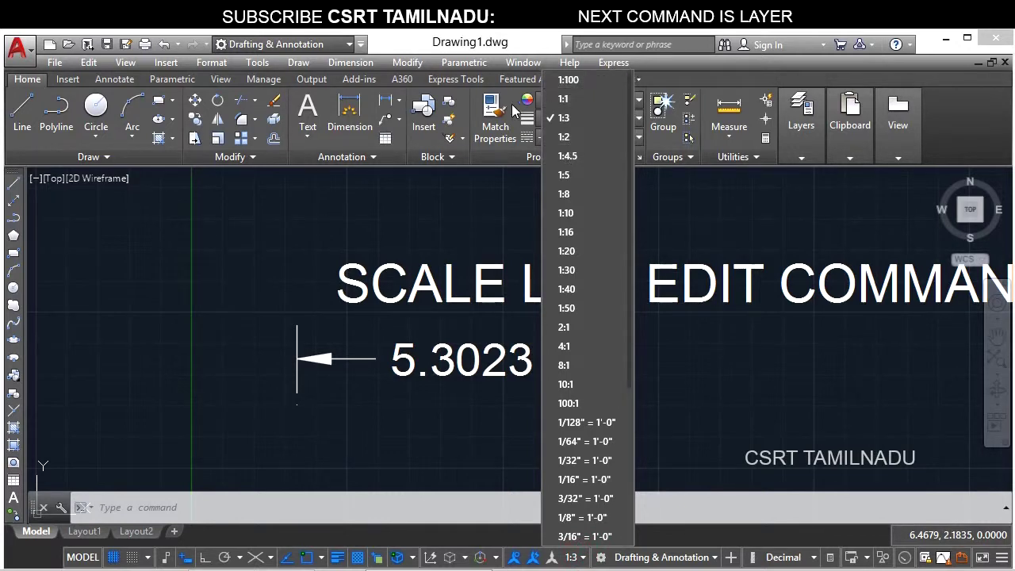
pyautogui.click(409, 216)
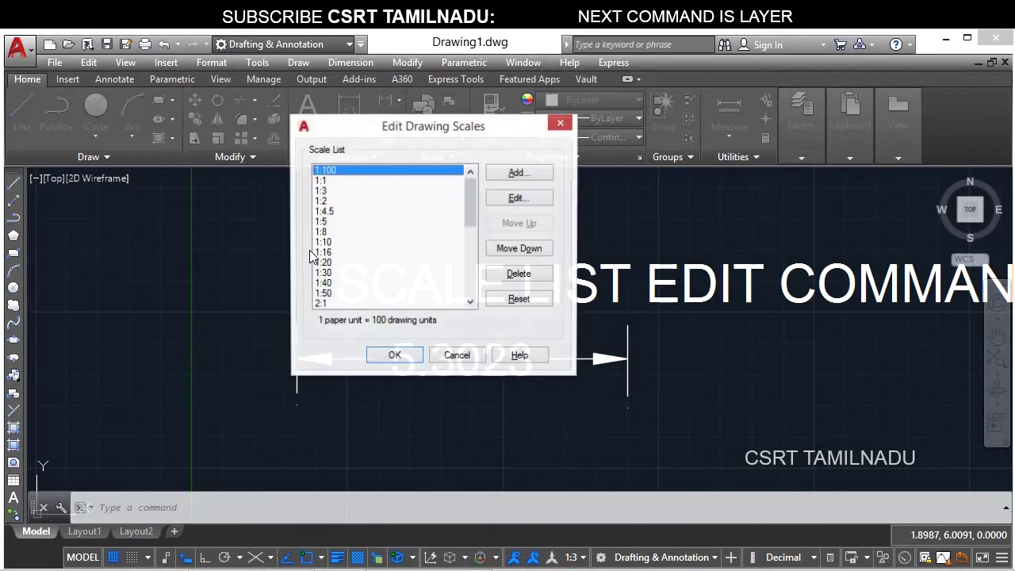
pyautogui.click(527, 275)
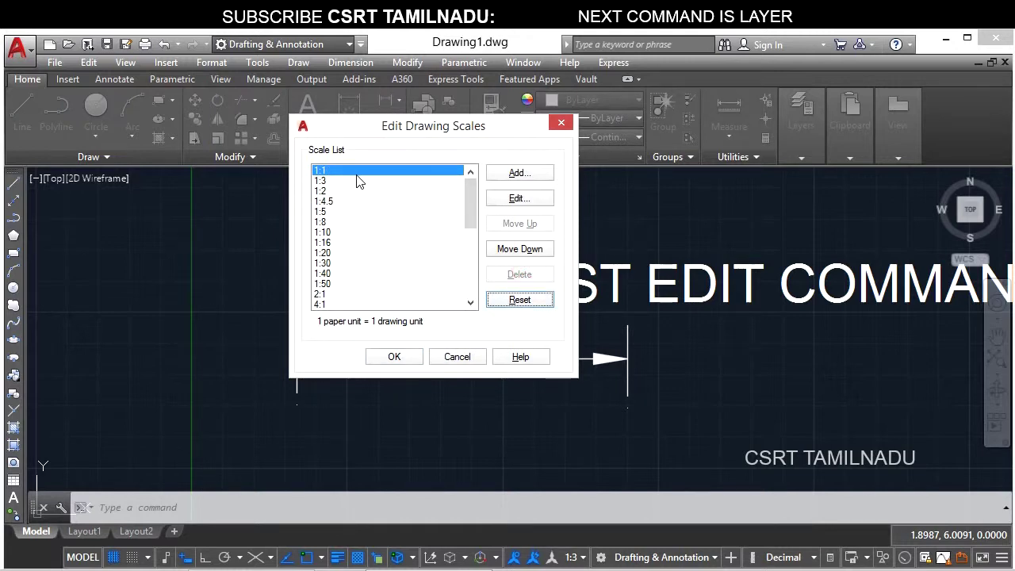
pyautogui.click(416, 361)
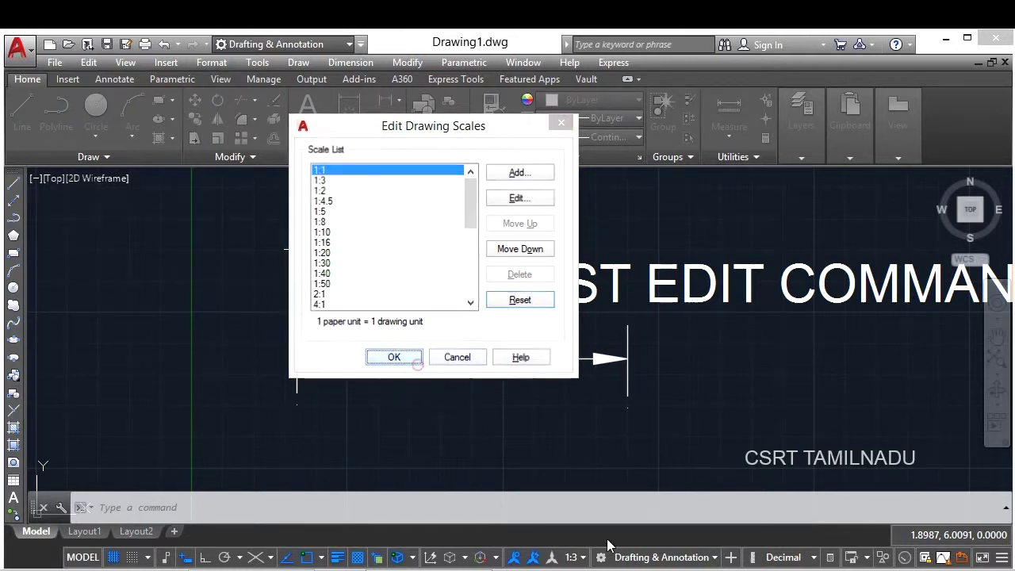
# - Reopen Edit Drawing Scales from Custom in the status-bar annotation scale list
pyautogui.click(582, 557)
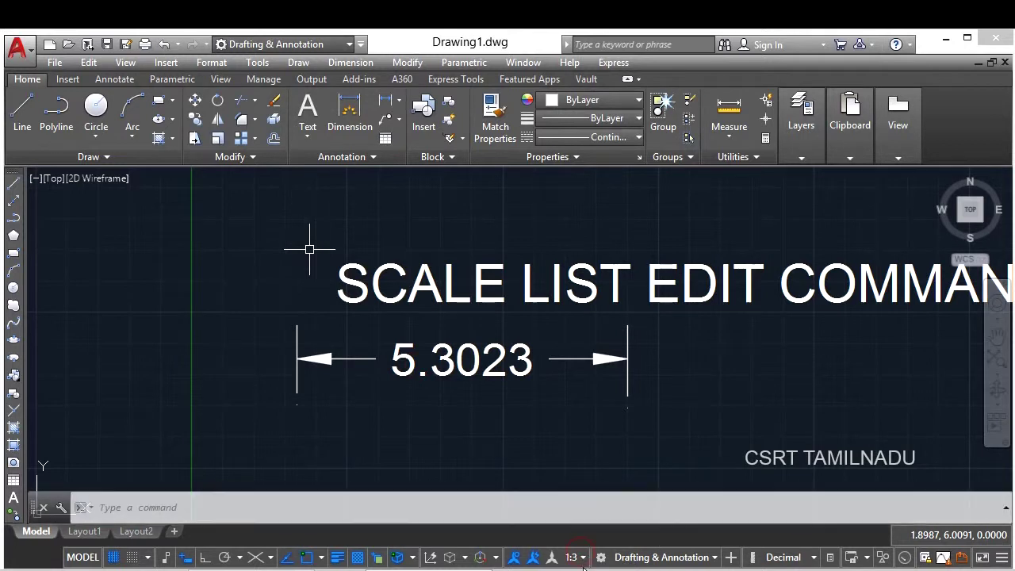
pyautogui.click(582, 557)
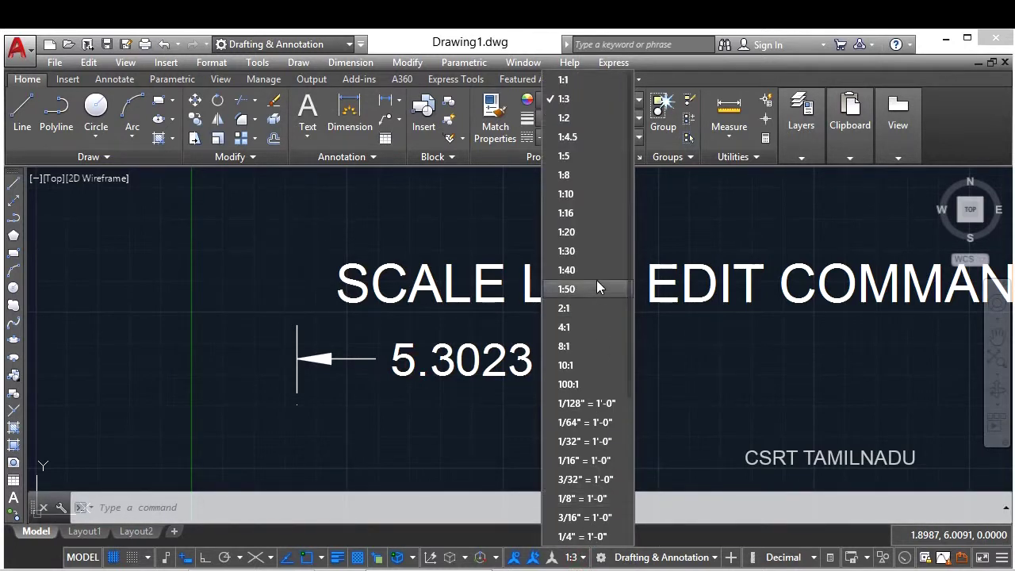
pyautogui.scroll(-2, 582, 341)
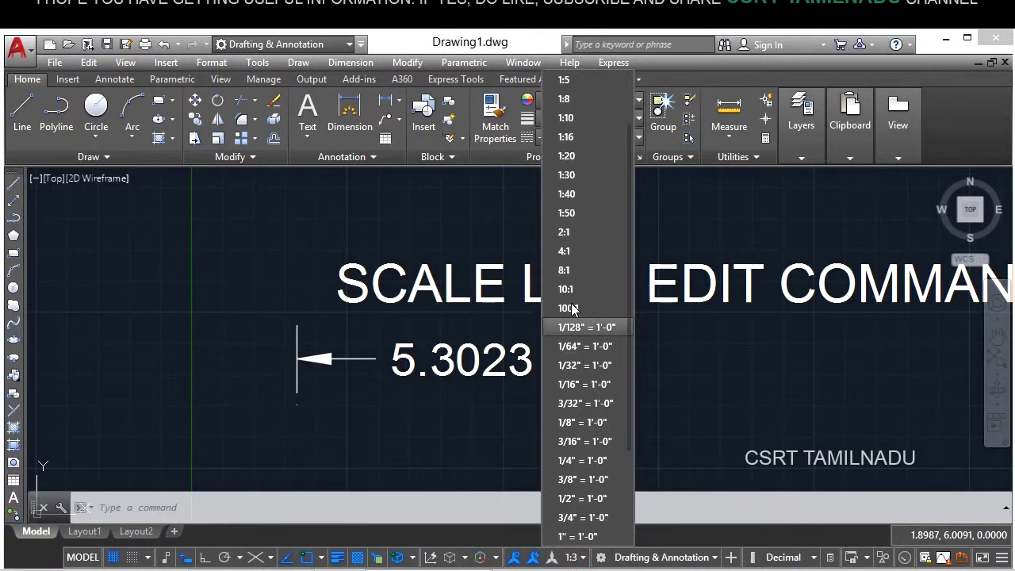
pyautogui.scroll(1, 571, 308)
pyautogui.scroll(1, 571, 308)
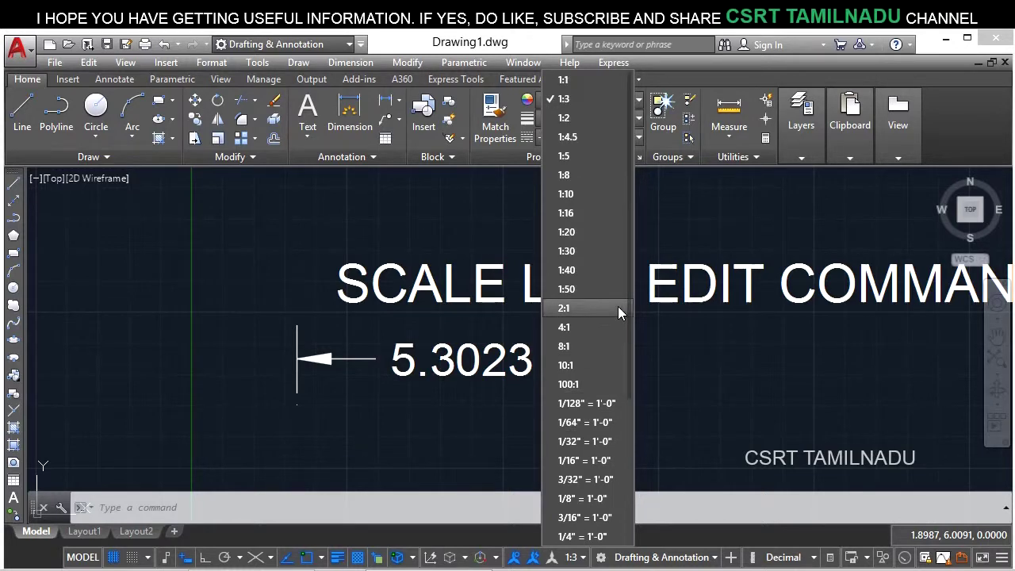
pyautogui.click(558, 291)
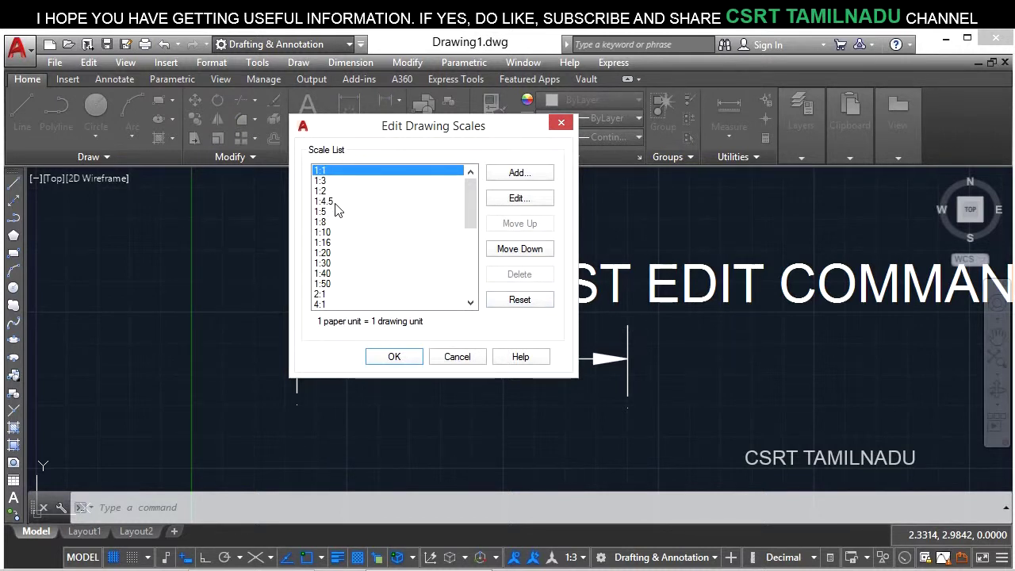
# - Reset the scale list, choosing to restore both metric and imperial default scales
pyautogui.click(519, 300)
pyautogui.click(472, 339)
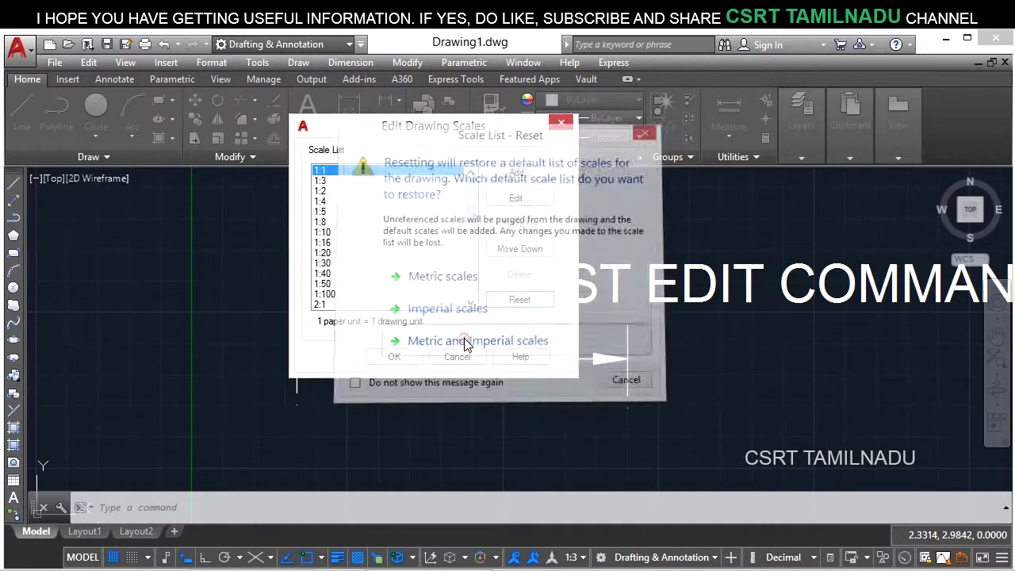